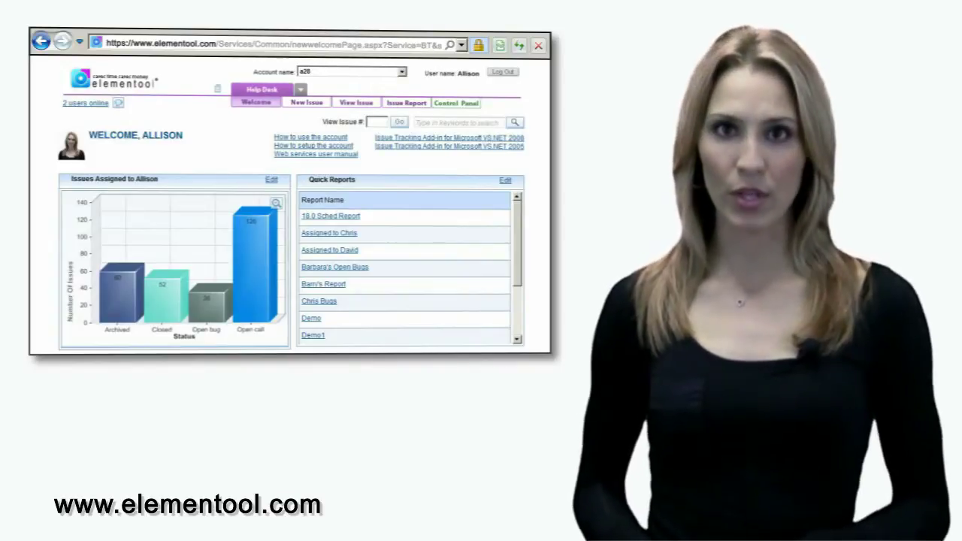
Mark account a28 for database download in the account administration and save the selection
left_click(456, 101)
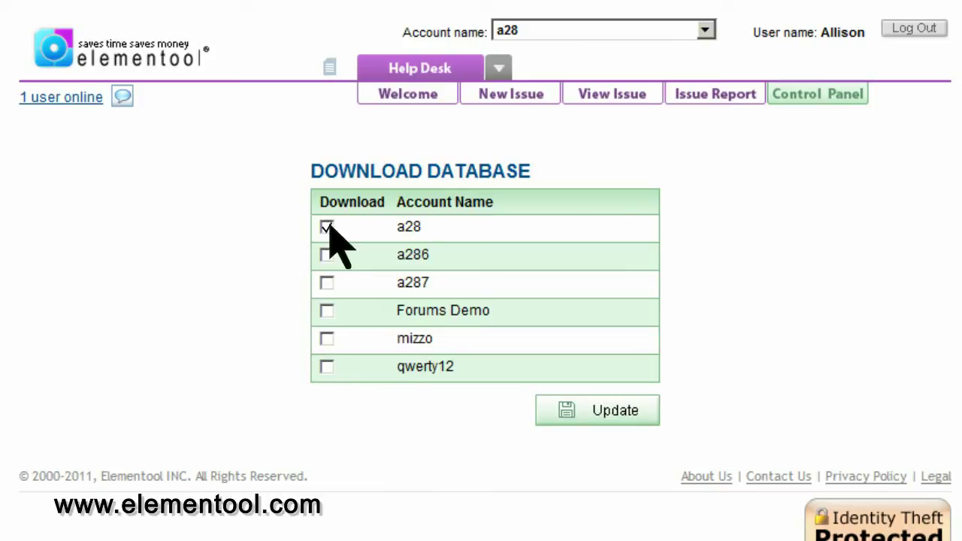
left_click(610, 412)
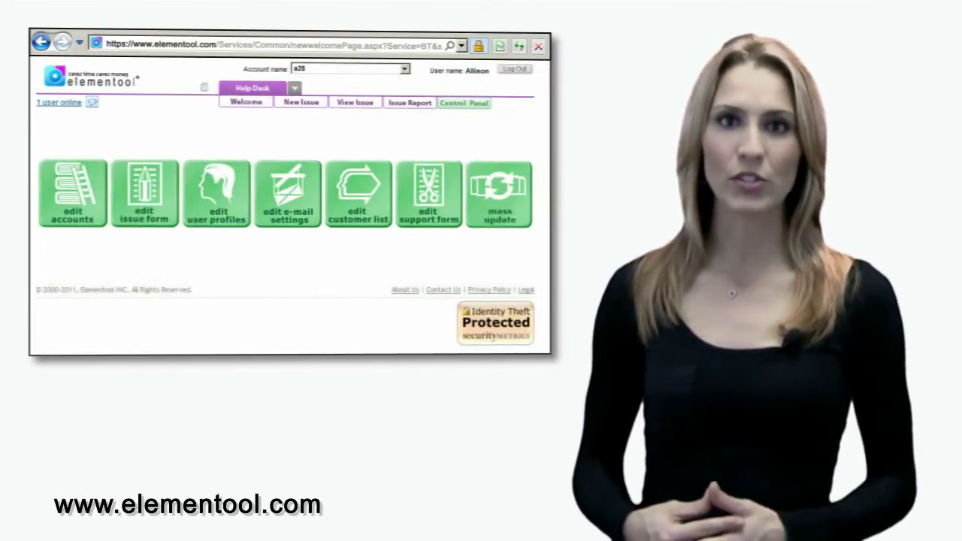
Open the issue form editor and open the Customize field for editing
left_click(157, 205)
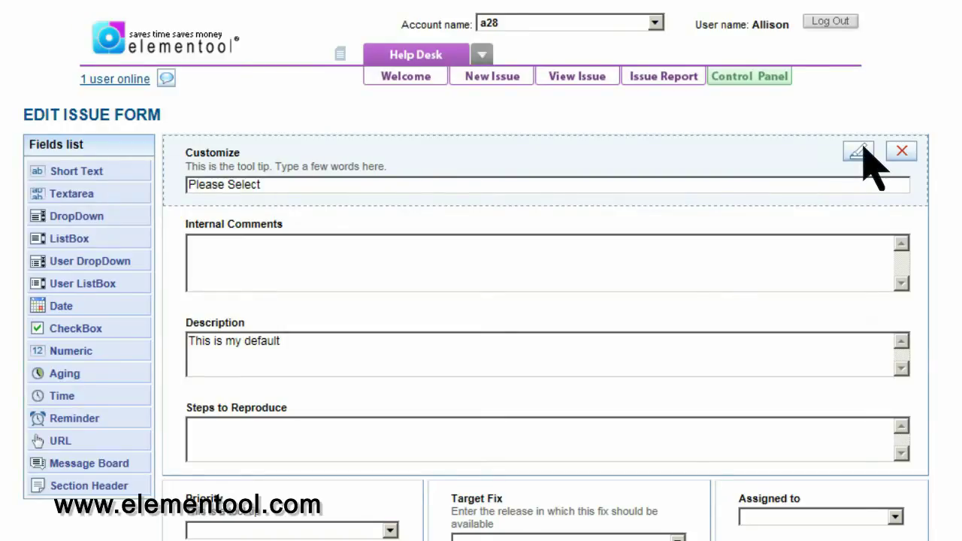
left_click(857, 151)
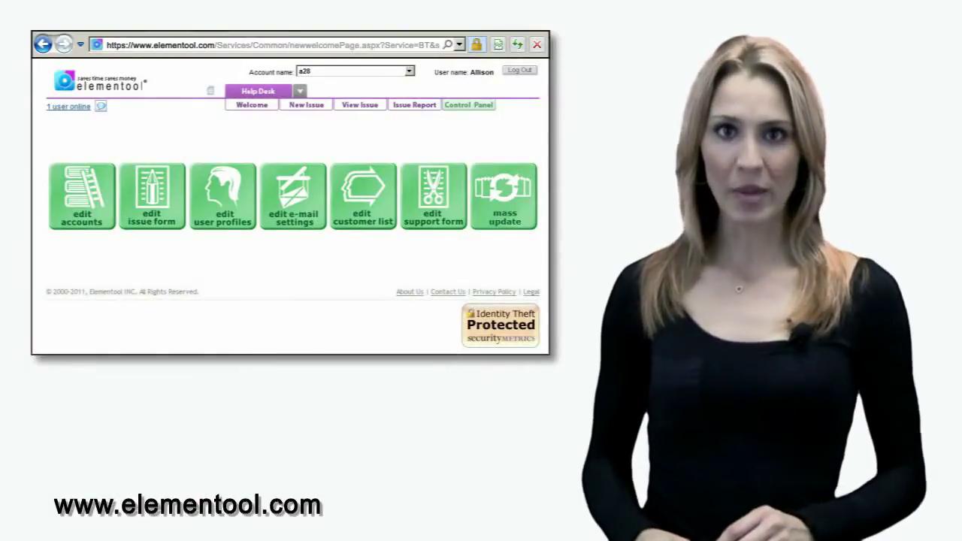
Open the user profiles and review the group options of the second listed user, keeping QA
left_click(232, 202)
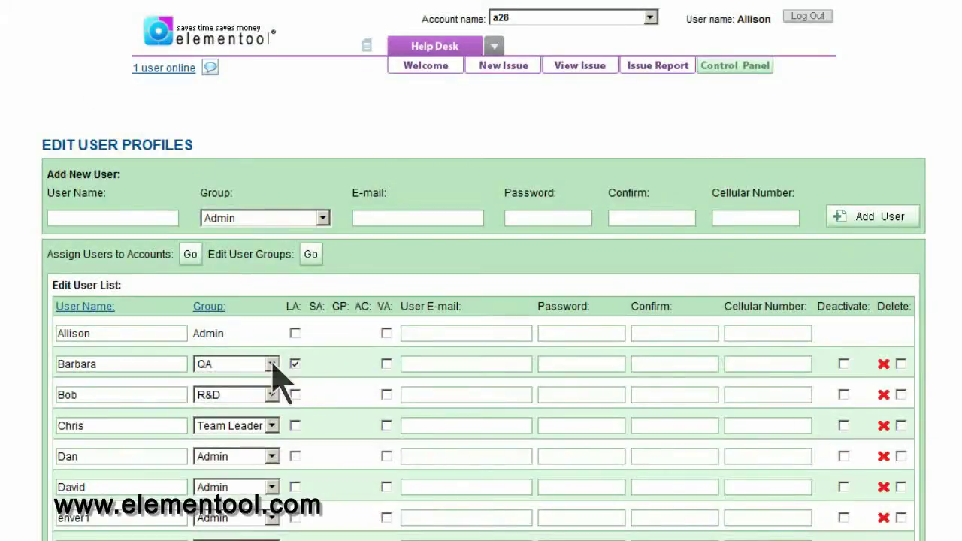
left_click(272, 364)
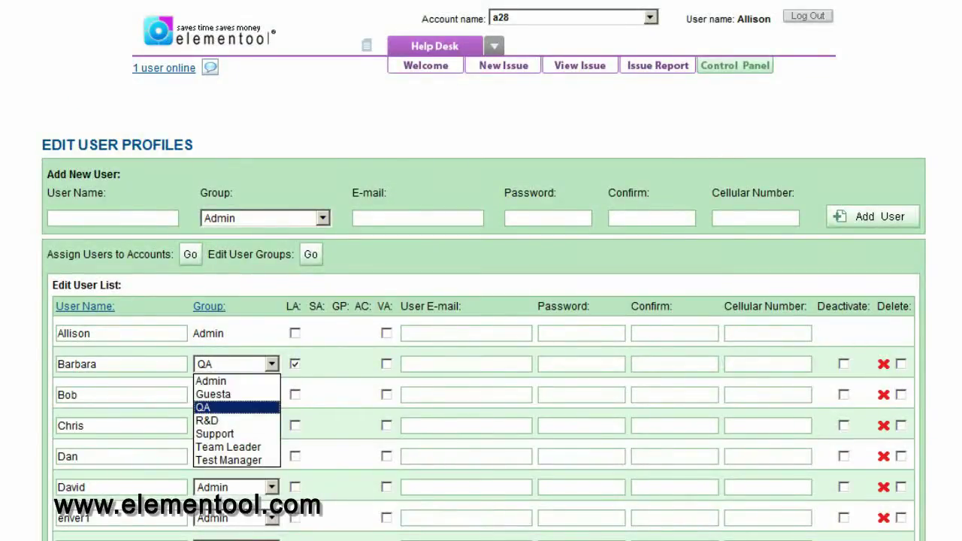
key("Return")
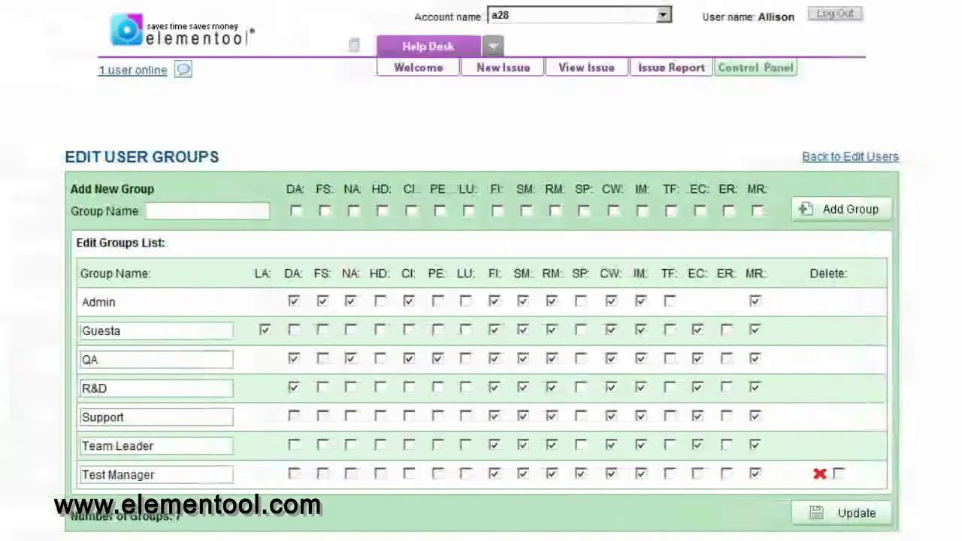
type("so")
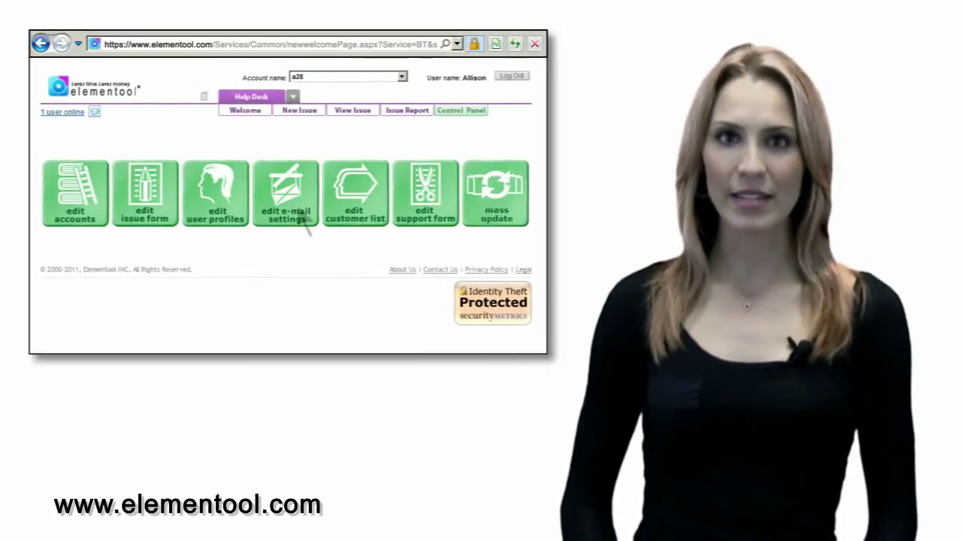
Open the e-mail settings and go from the spam filtering rules to the email fetcher settings
left_click(297, 204)
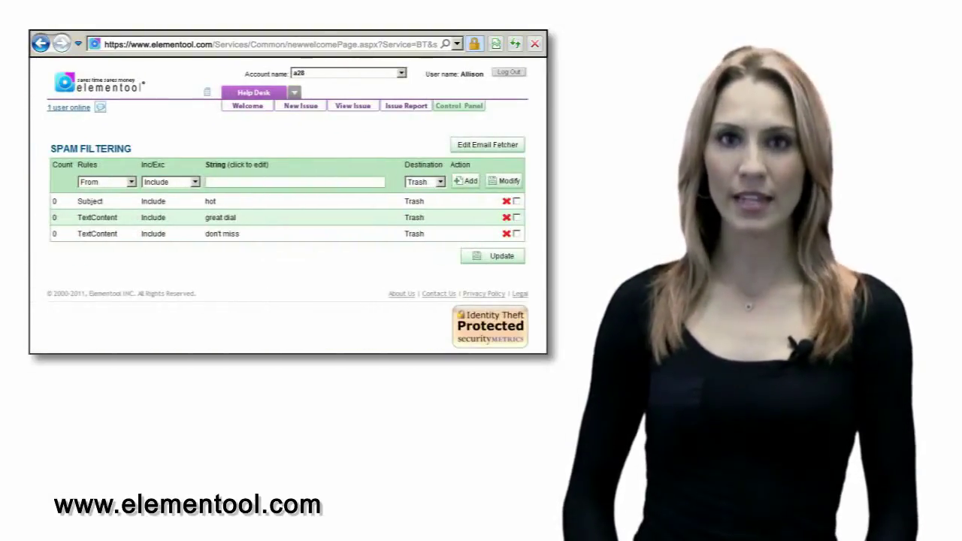
left_click(513, 145)
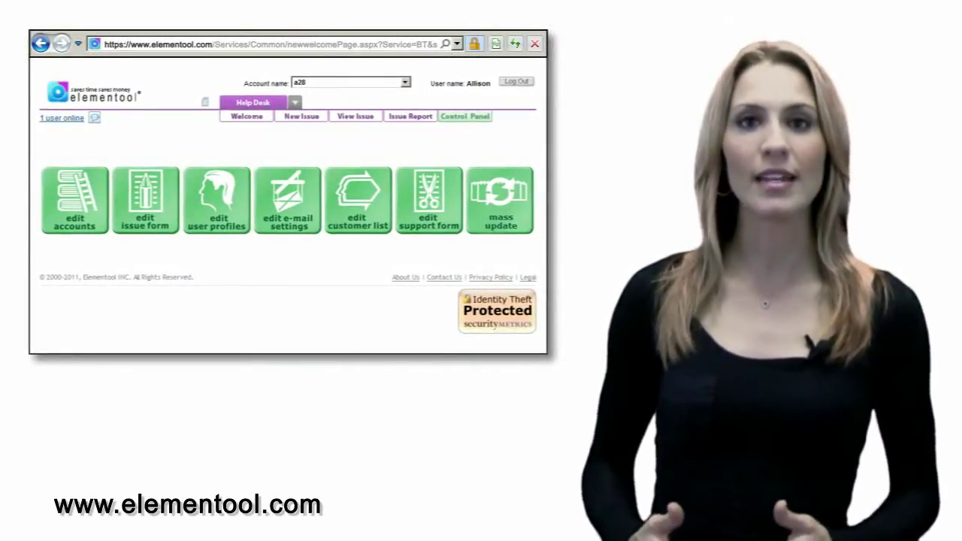
Open the customer list and view the blank entry row for adding a new customer
left_click(374, 213)
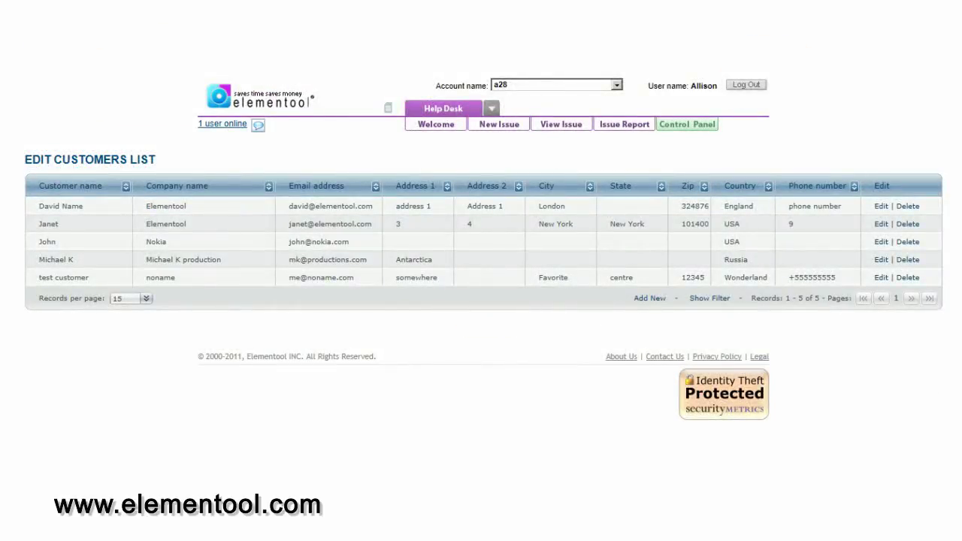
left_click(659, 298)
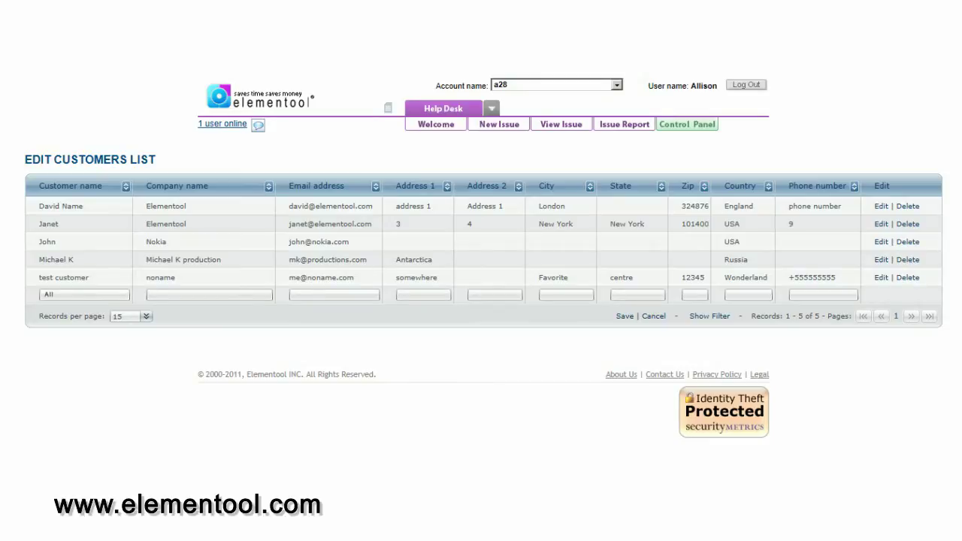
key("Escape")
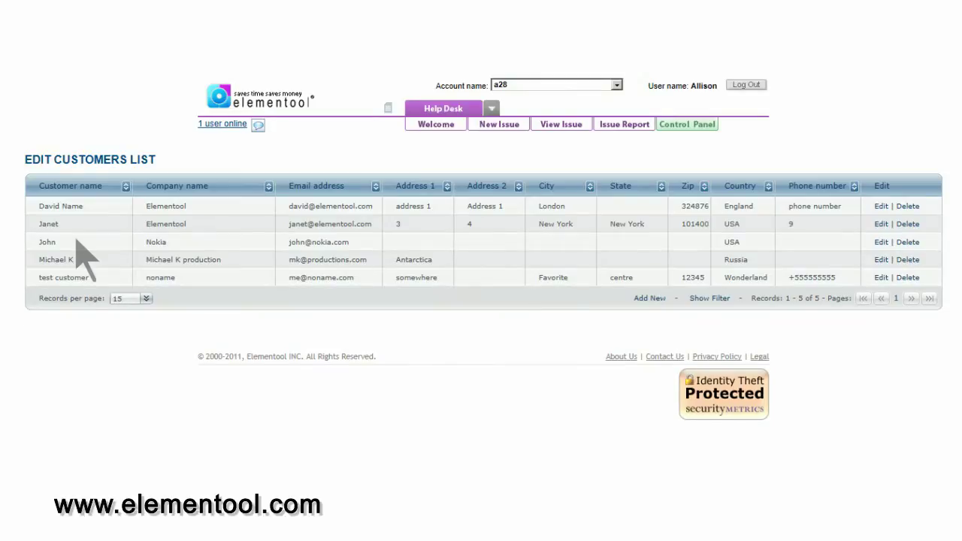
left_click(78, 242)
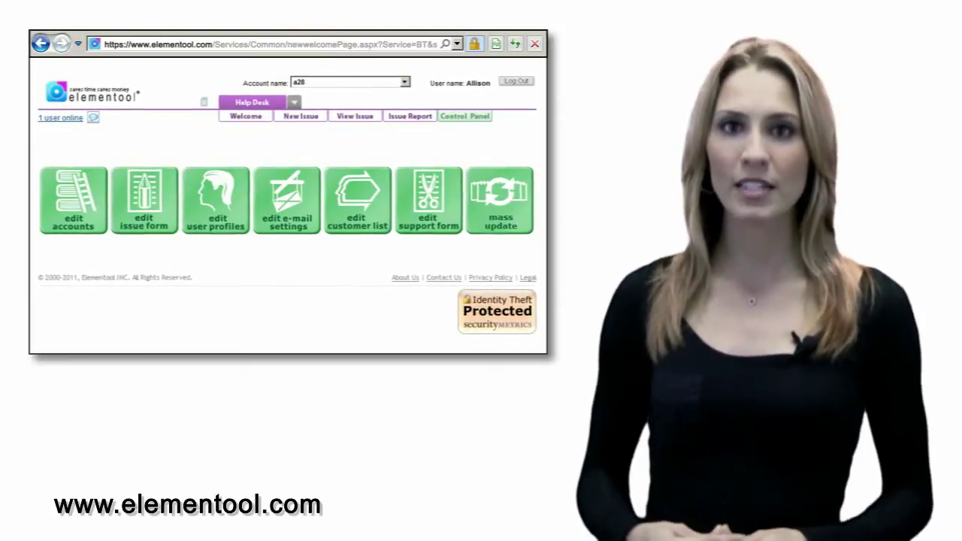
Open the support form editor and add Status and one more field from the field list to the form
left_click(448, 216)
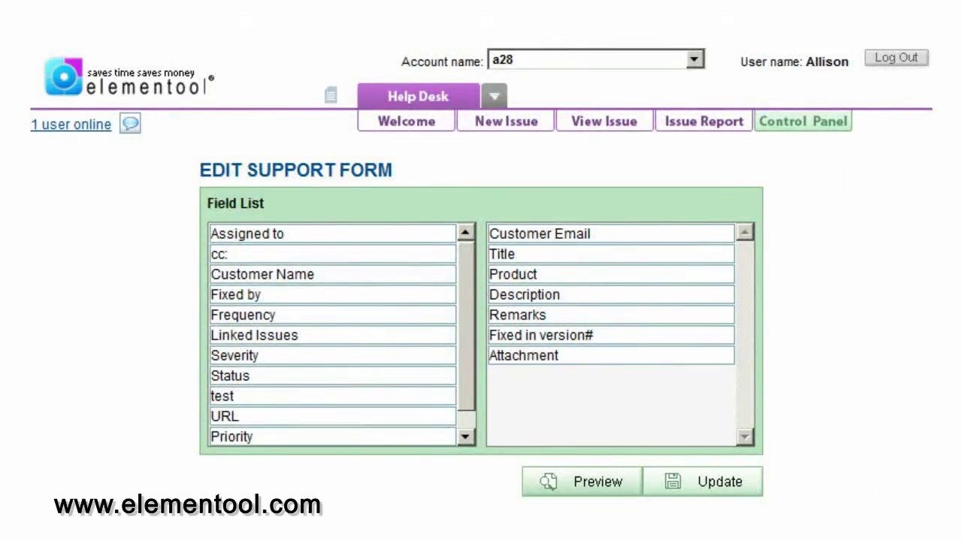
left_click_drag(343, 374, 541, 391)
left_click_drag(288, 418, 541, 397)
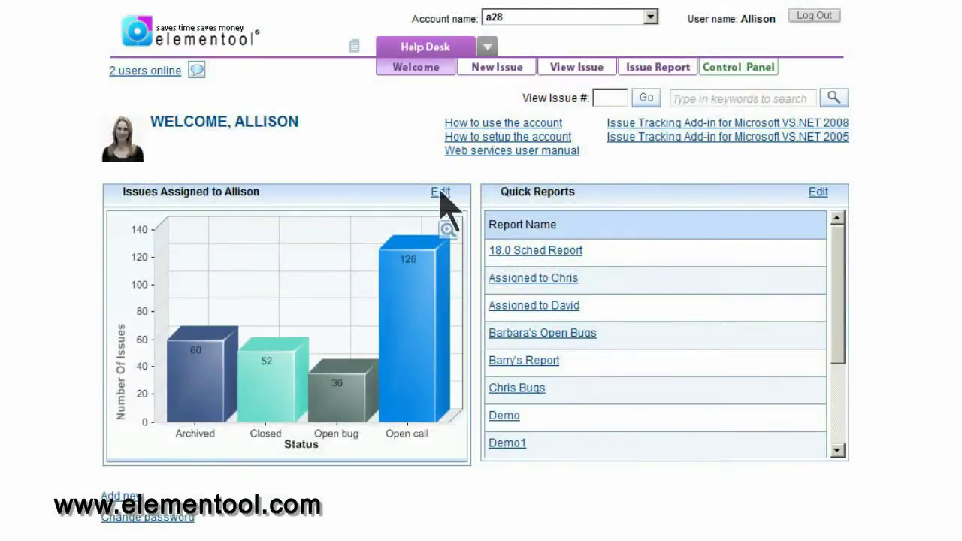
Examine the welcome page's assigned-issues chart settings, the list of accounts and the online users
left_click(440, 192)
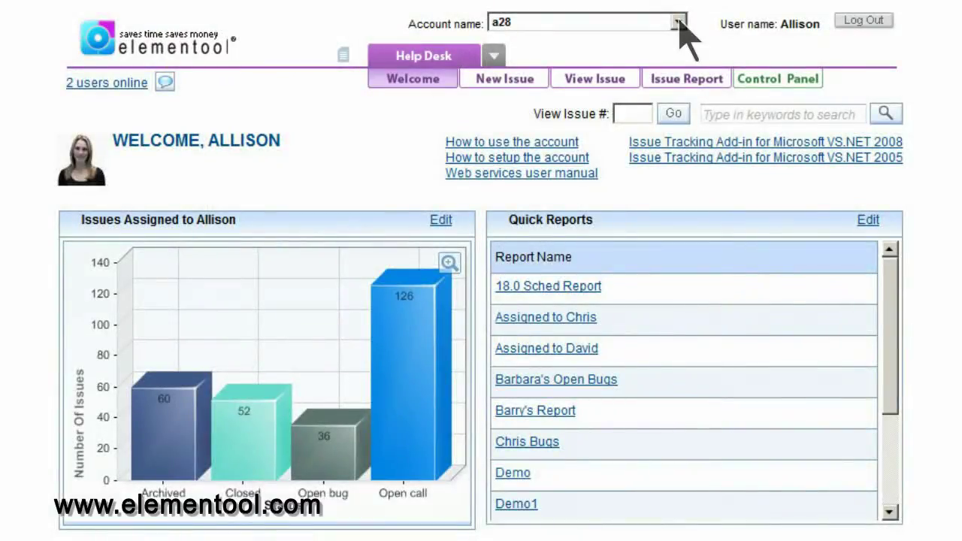
left_click(679, 23)
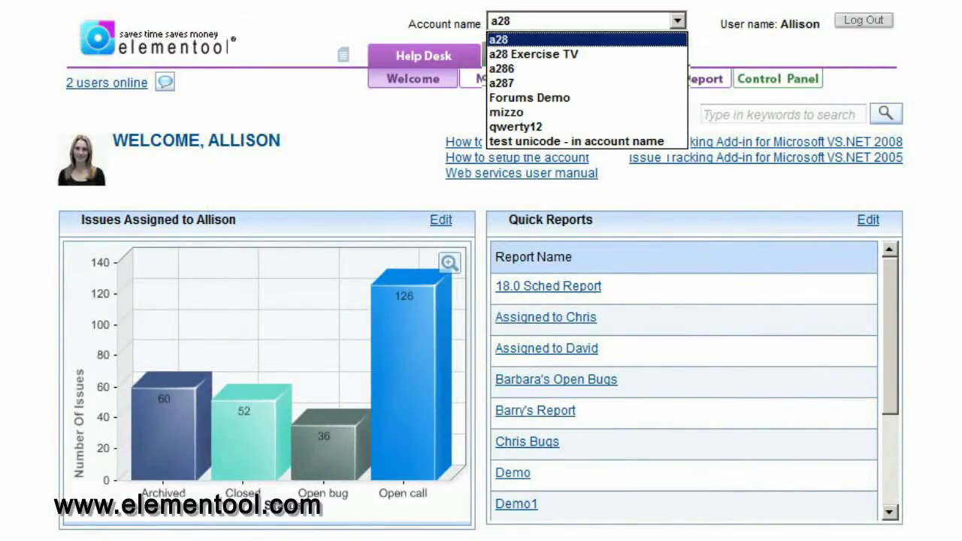
key("Return")
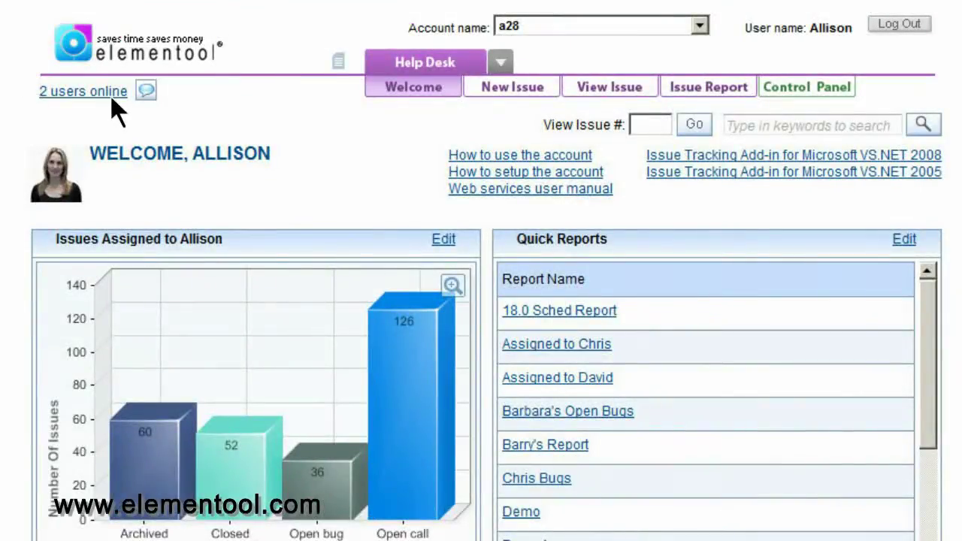
left_click(110, 96)
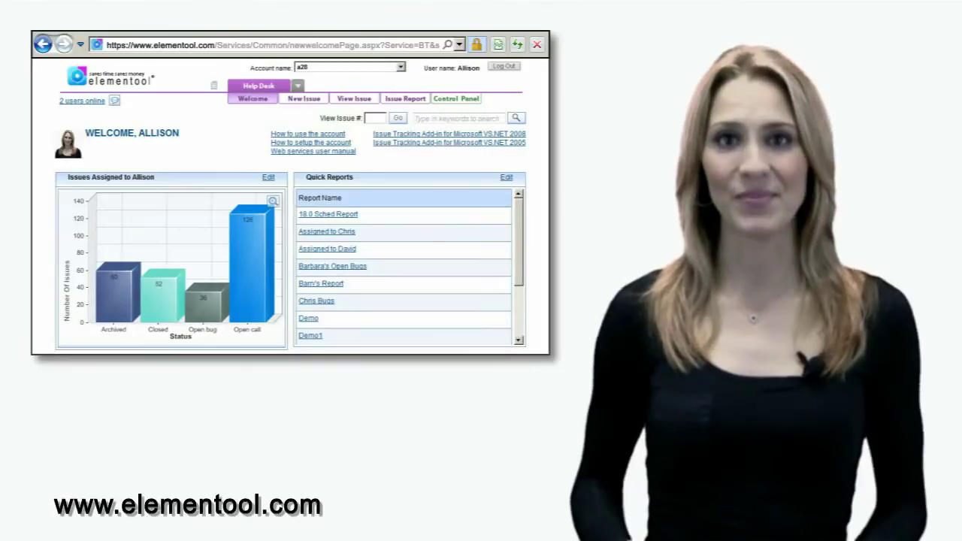
Link issue 280 of account a28 in the issue form and save the issue
left_click(320, 95)
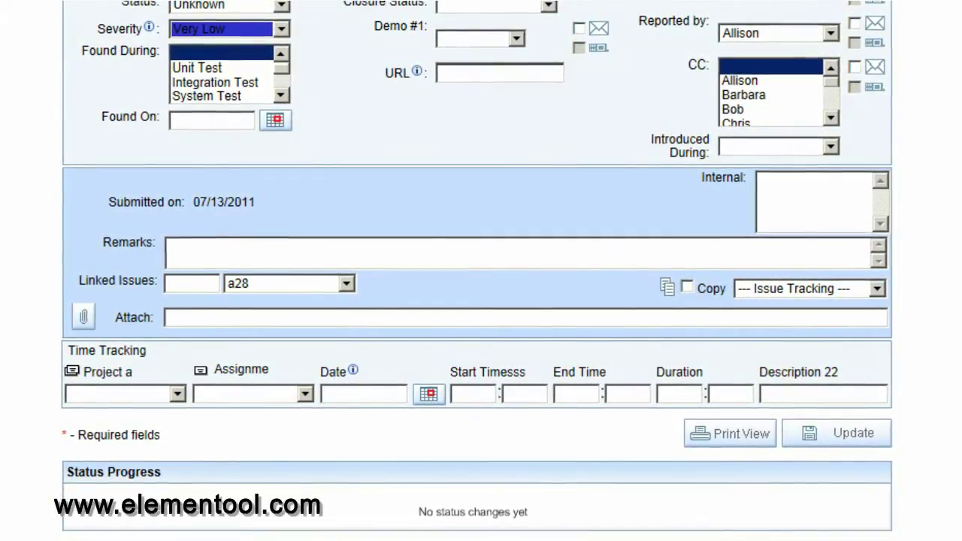
left_click(347, 284)
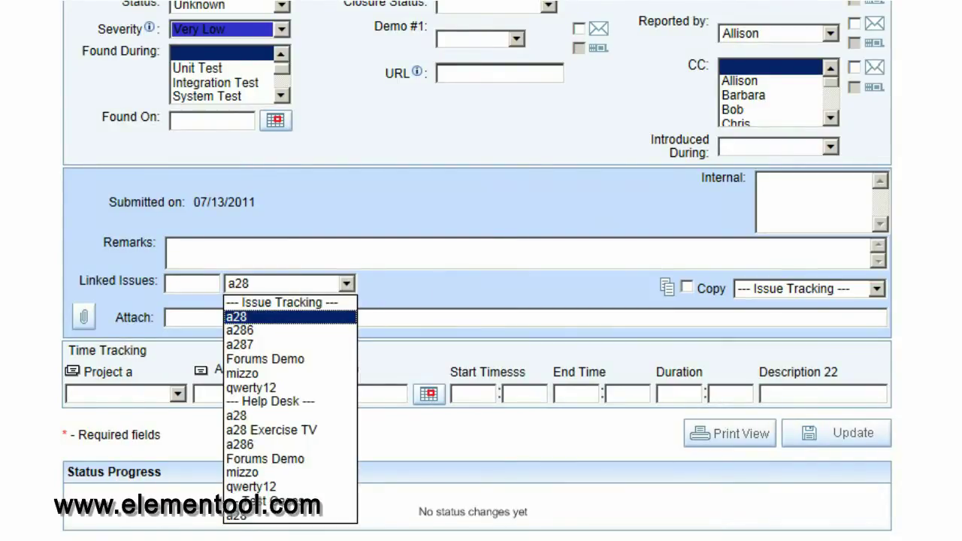
key("Return")
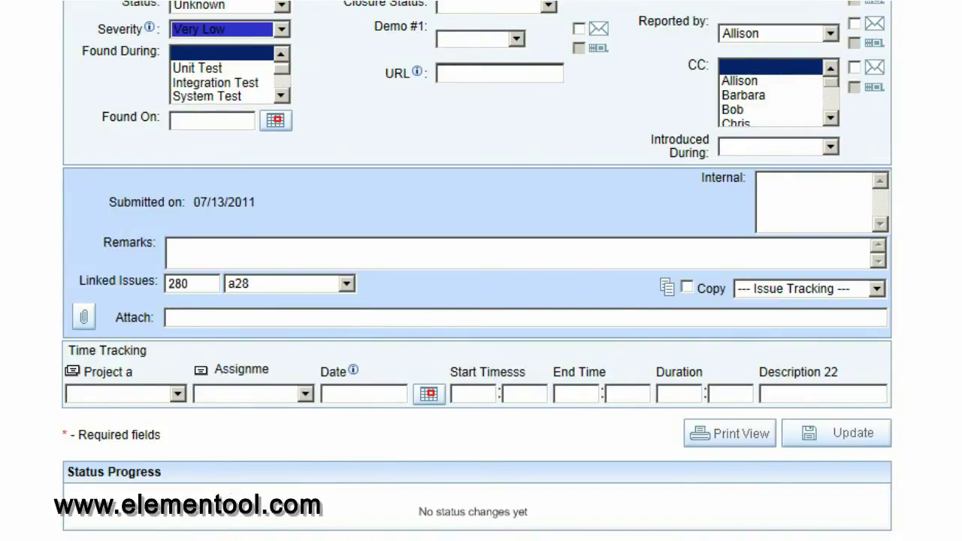
left_click(862, 439)
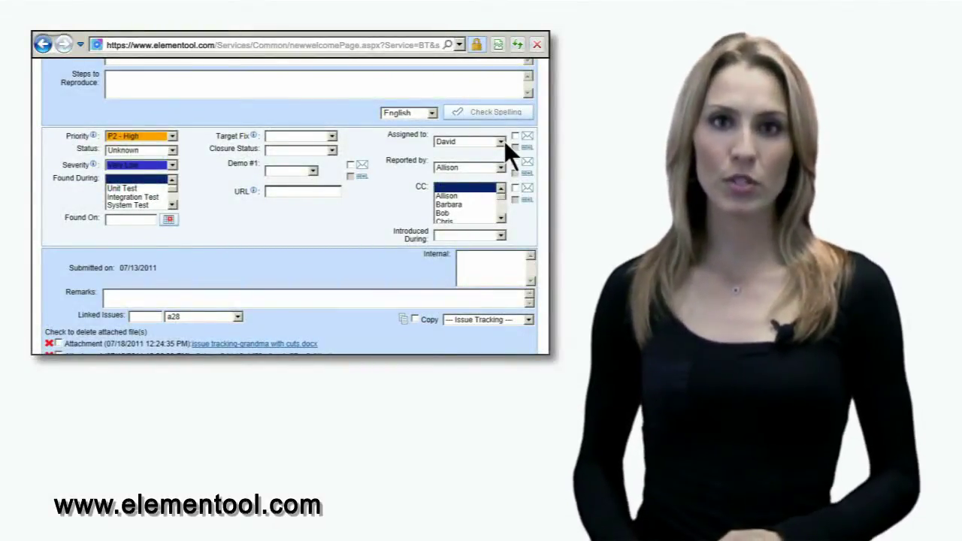
Review the users available in the issue's Assigned to field, keeping the current assignee
left_click(501, 141)
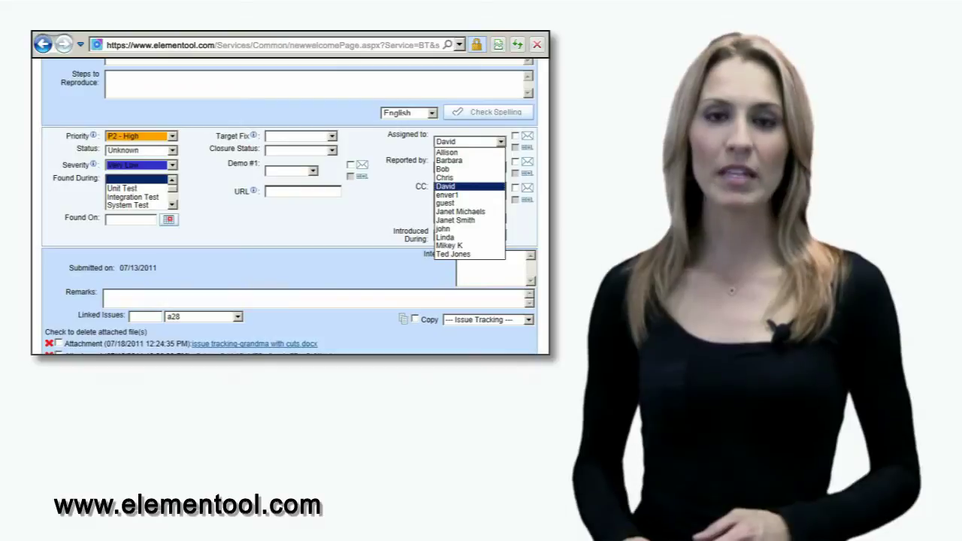
key("Return")
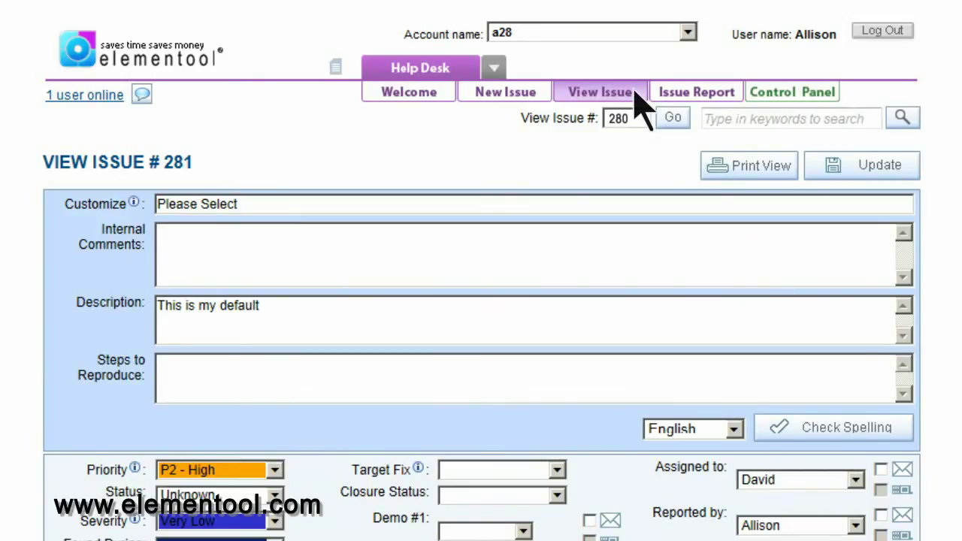
Display the details of issue 280 and open a message in the issue's reply thread
left_click(601, 92)
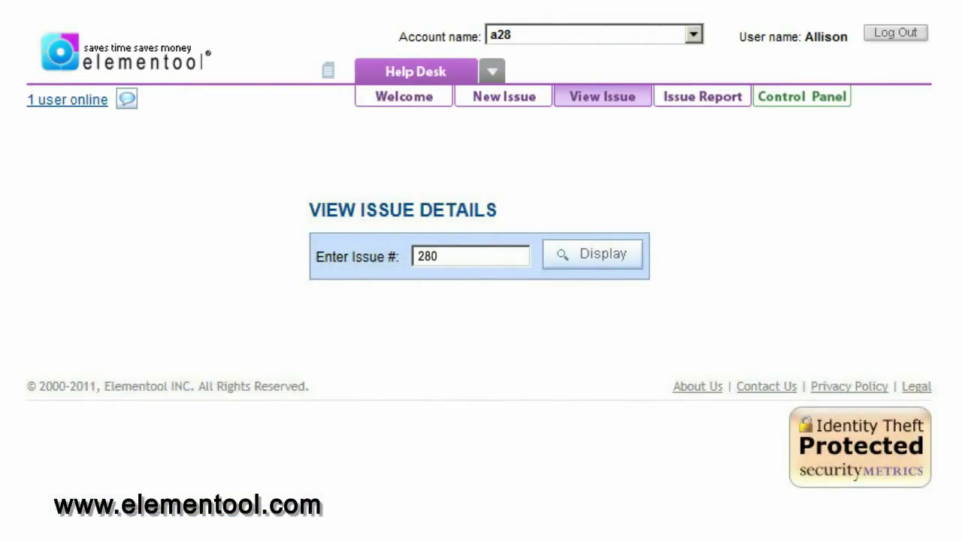
left_click(601, 254)
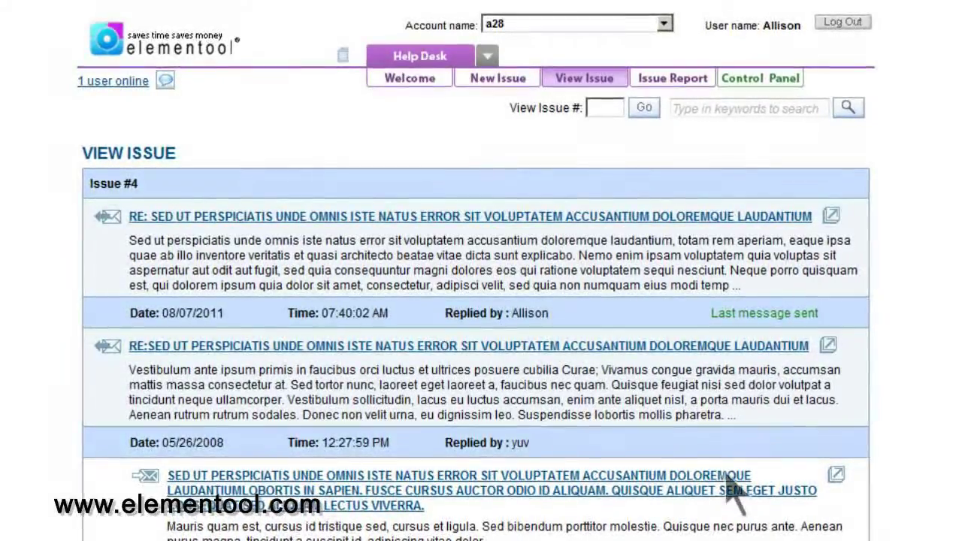
left_click(733, 488)
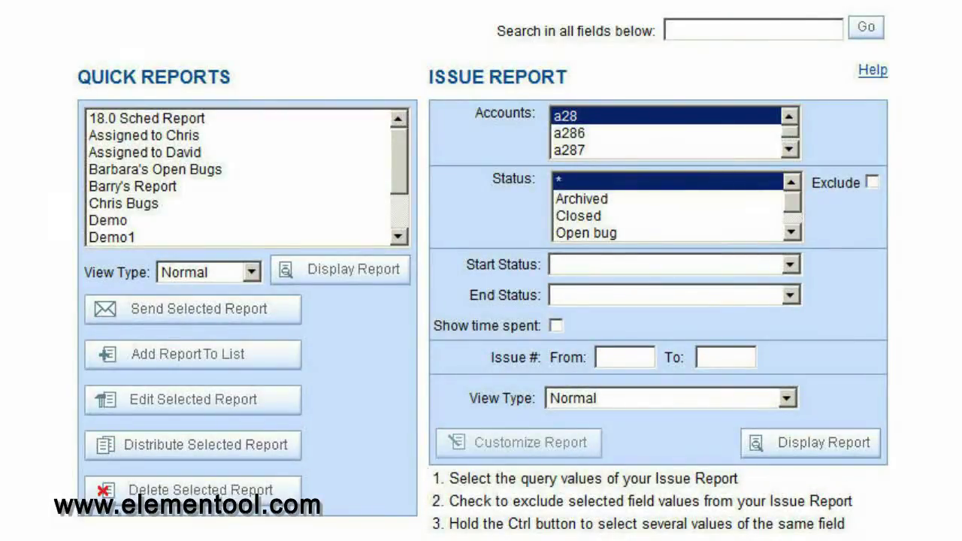
Review the view type options available for displaying the issue report
key("alt+Down")
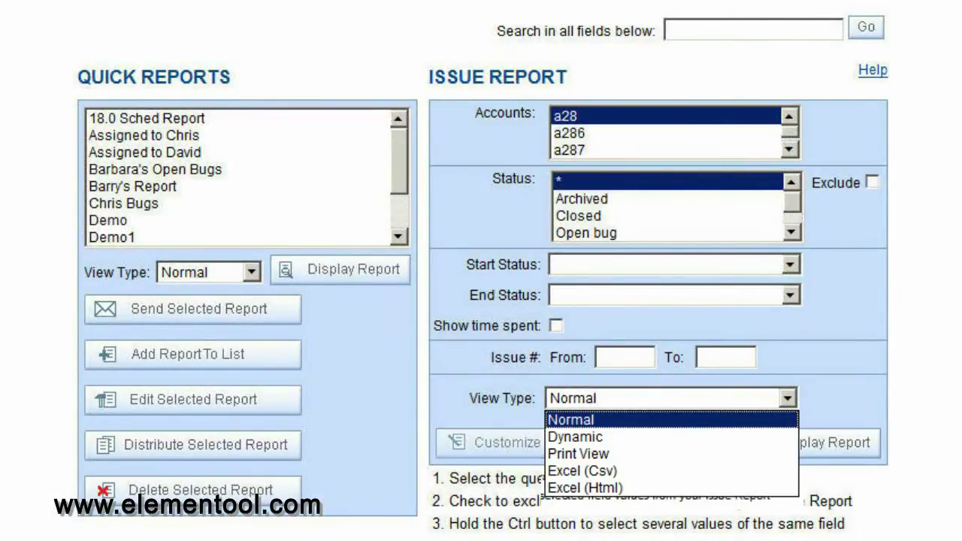
key("Down")
key("Down")
key("Down")
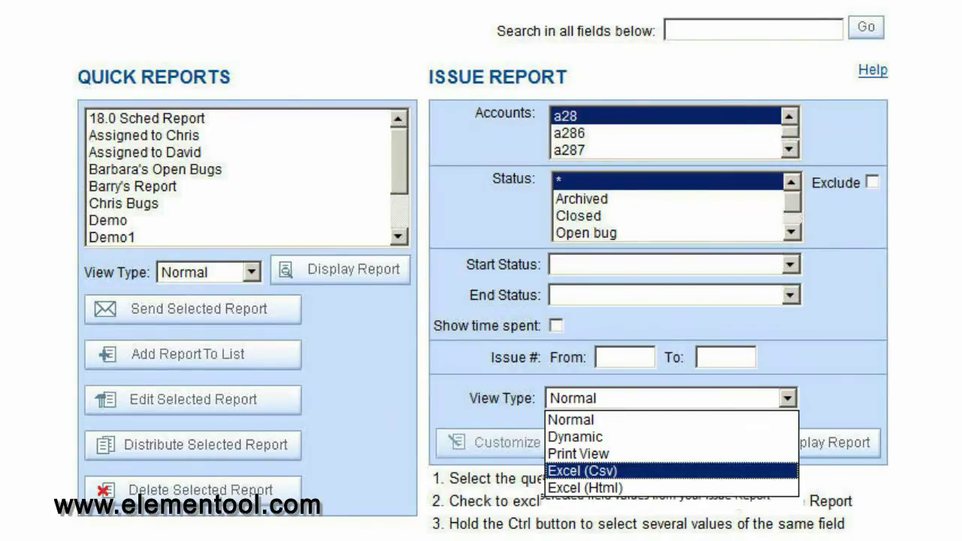
key("Up")
key("Up")
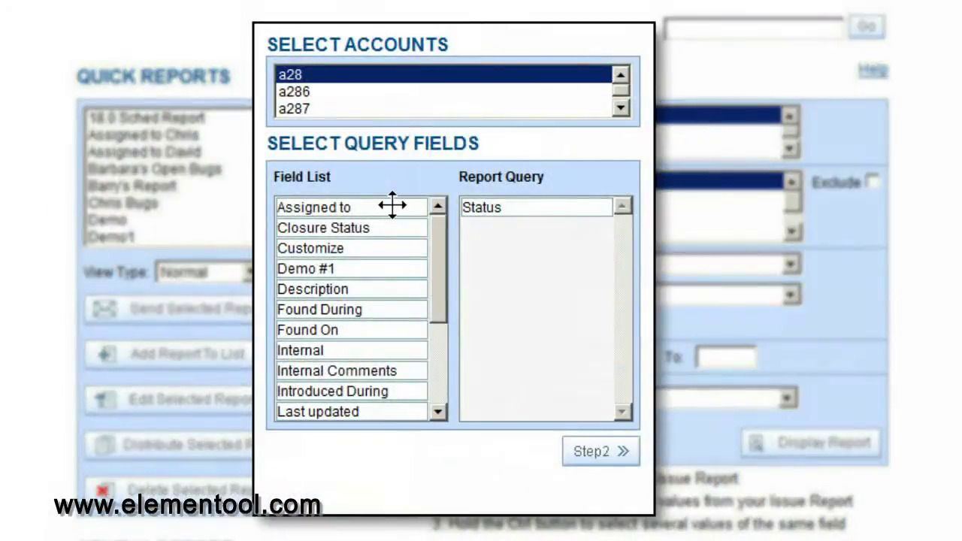
Build the report query with Status Archived, one assignee, Description, Found On This Month, and priorities P1 - Critical and P2 - High
left_click_drag(386, 203, 519, 248)
left_click_drag(336, 269, 542, 289)
left_click(594, 452)
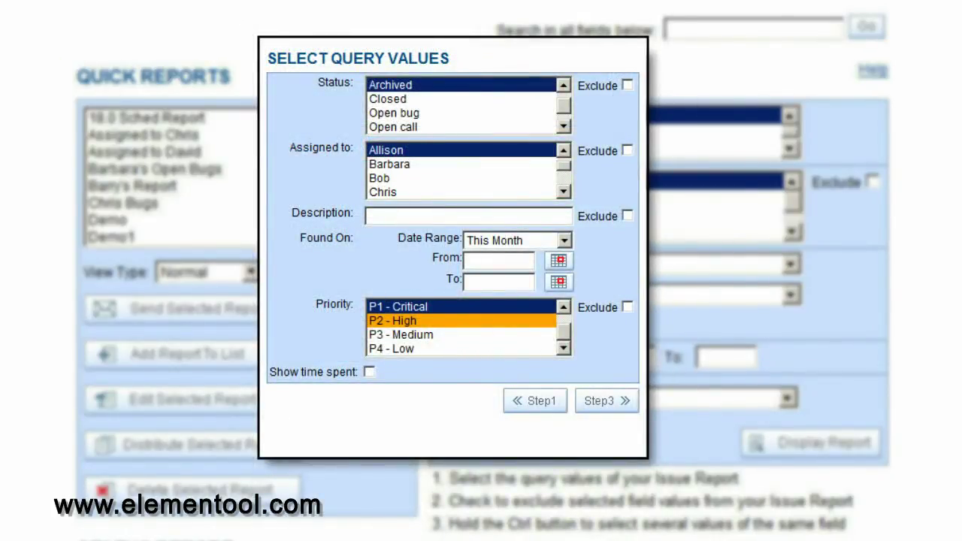
left_click(605, 401)
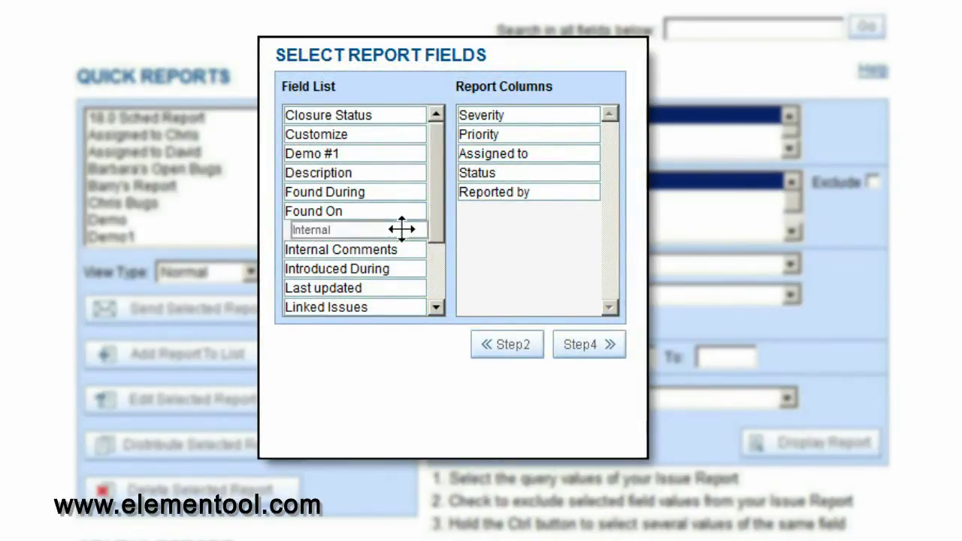
Add the Internal and Introduced During columns to the report and save it as quick report my_report
left_click_drag(402, 229, 525, 218)
left_click_drag(395, 256, 492, 251)
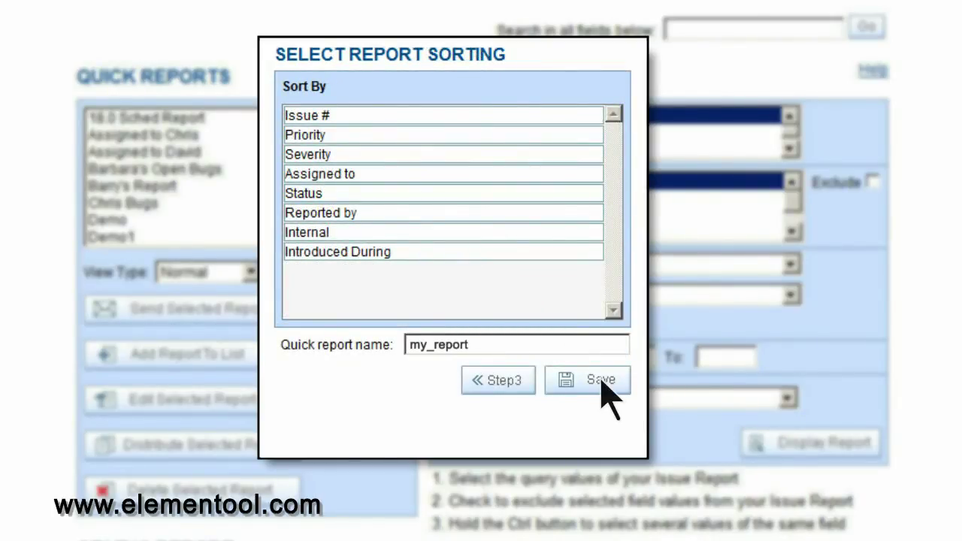
left_click(601, 380)
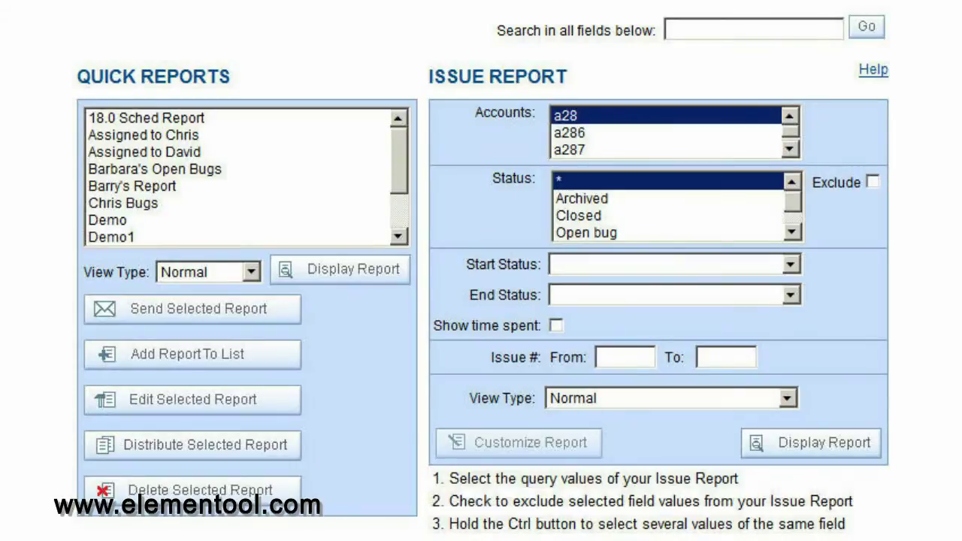